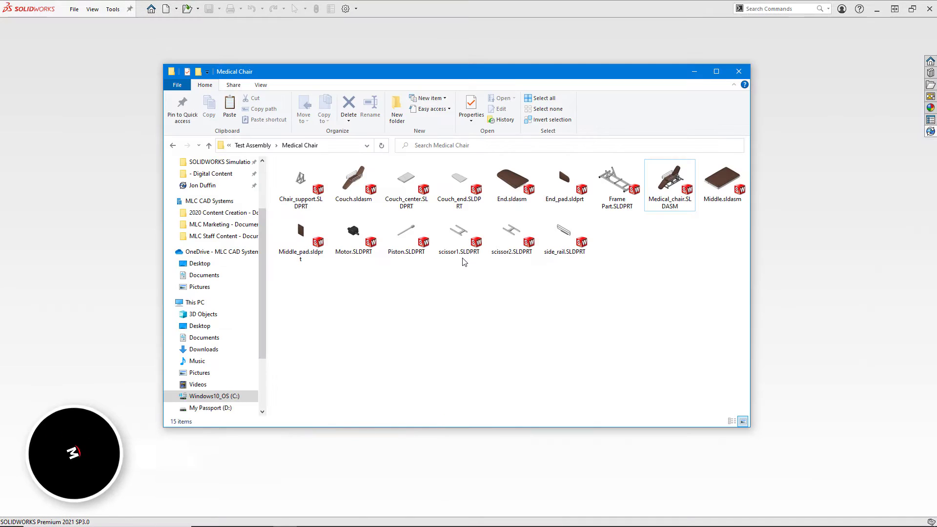
# Rename scissor1.SLDPRT to scissor_lower and scissor2.SLDPRT to scissor_upper directly in the Medical Chair folder
pyautogui.click(461, 256)
pyautogui.click(468, 258)
pyautogui.write('scissor_lower')
pyautogui.click(521, 253)
pyautogui.click(521, 252)
pyautogui.write('scissor_upper')
# Rename the Frame Part.SLDPRT file to Base_Frame.SLDPRT in the Medical Chair folder
pyautogui.click(600, 199)
pyautogui.click(600, 199)
pyautogui.click(594, 198)
pyautogui.write('base_')
pyautogui.press('End')
pyautogui.press('BackSpace')
pyautogui.press('BackSpace')
pyautogui.press('BackSpace')
pyautogui.press('BackSpace')
pyautogui.press('BackSpace')
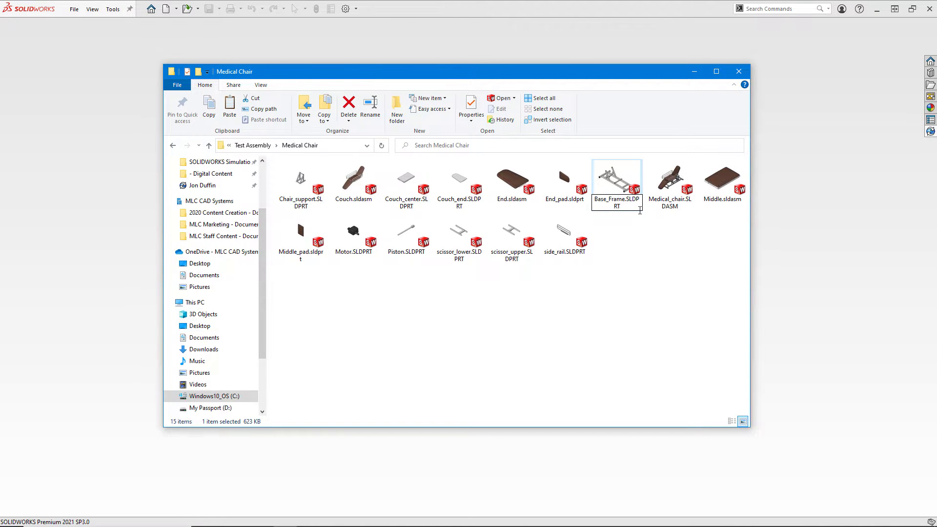
pyautogui.press('Return')
# Open Medical_chair.SLDASM in SOLIDWORKS and suppress the components whose files cannot be located
pyautogui.click(681, 196)
pyautogui.doubleClick(680, 197)
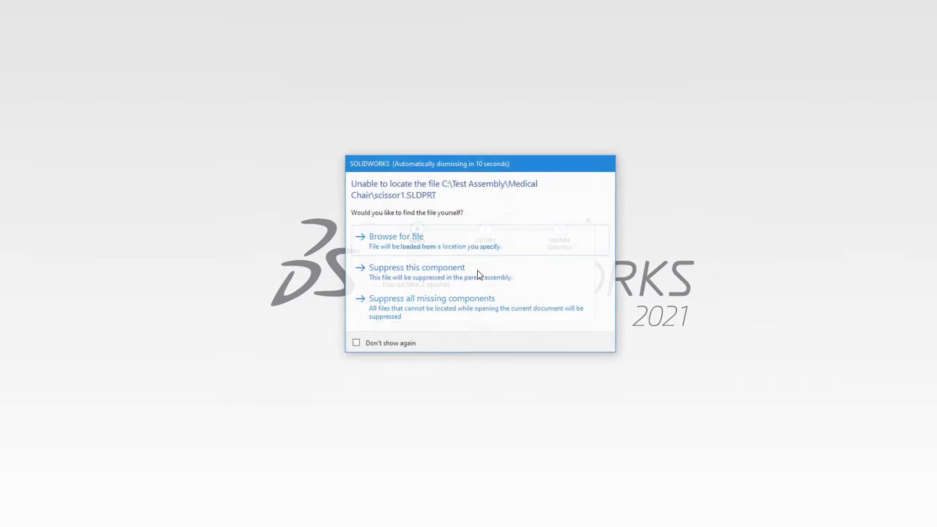
pyautogui.click(488, 279)
pyautogui.click(476, 269)
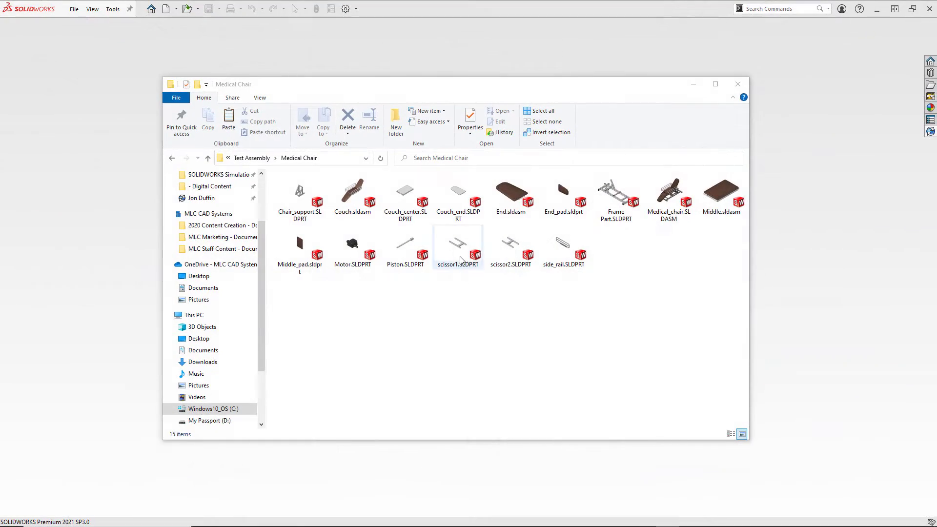
# Rename scissor1.SLDPRT to scissor_lower.SLDPRT with the SOLIDWORKS Rename utility, updating where it is used and reviewing the search file locations
pyautogui.rightClick(460, 260)
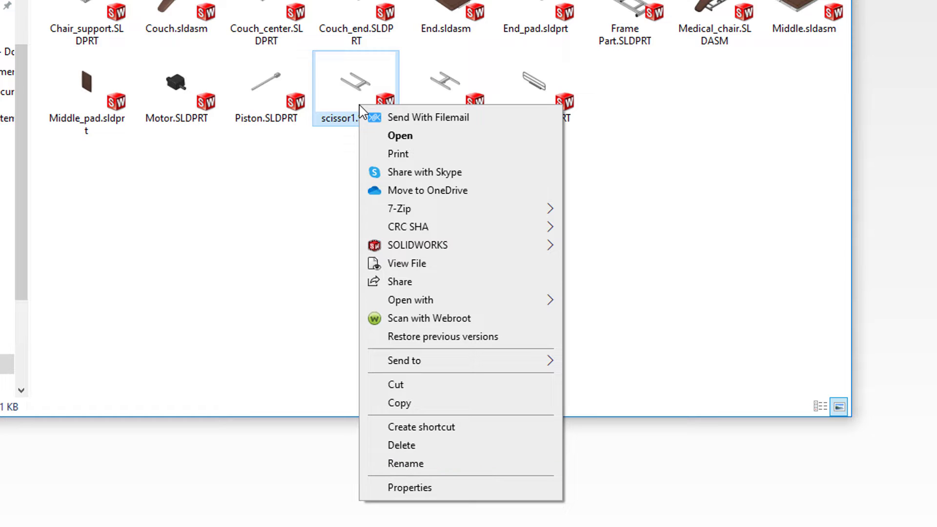
pyautogui.moveTo(413, 246)
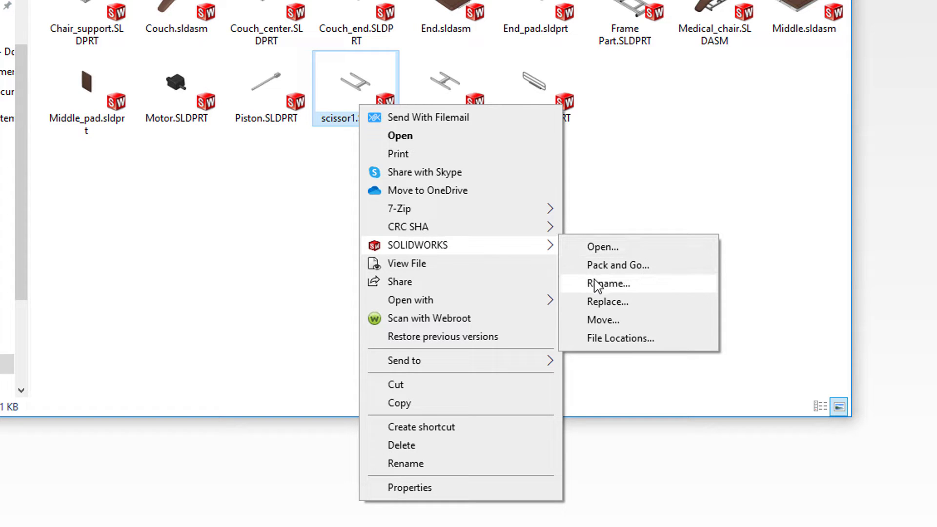
pyautogui.click(569, 290)
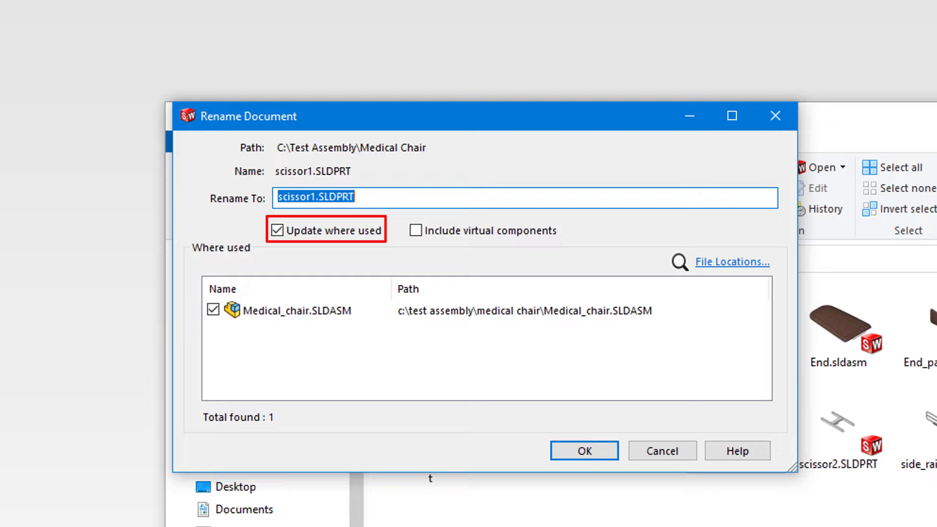
pyautogui.click(316, 196)
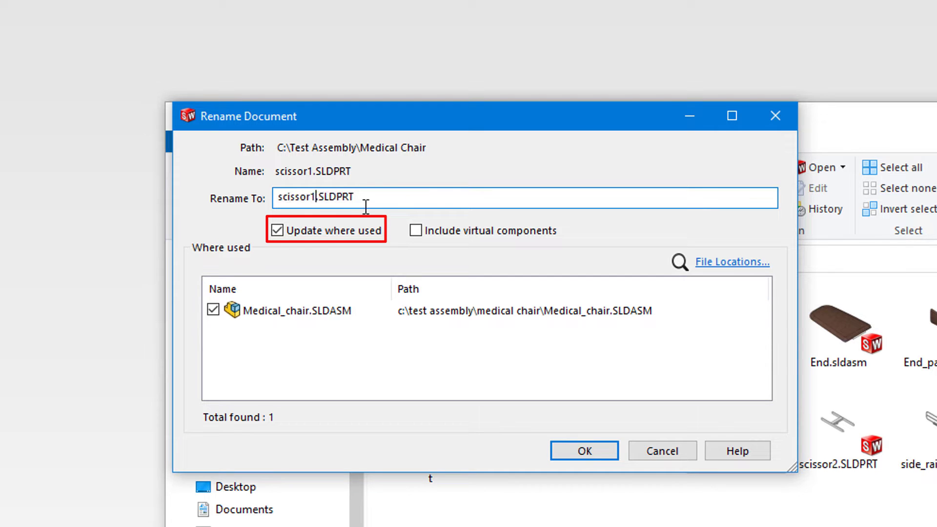
pyautogui.press('BackSpace')
pyautogui.write('_lower')
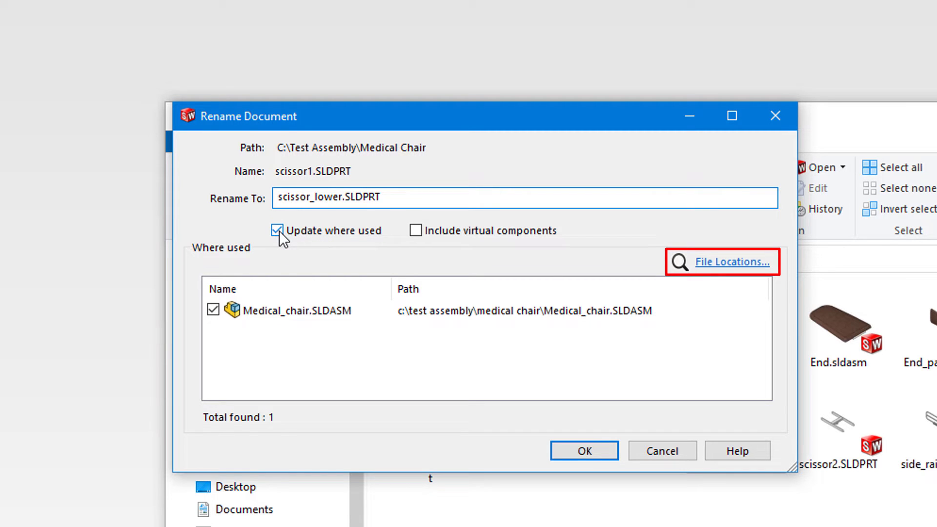
pyautogui.click(715, 265)
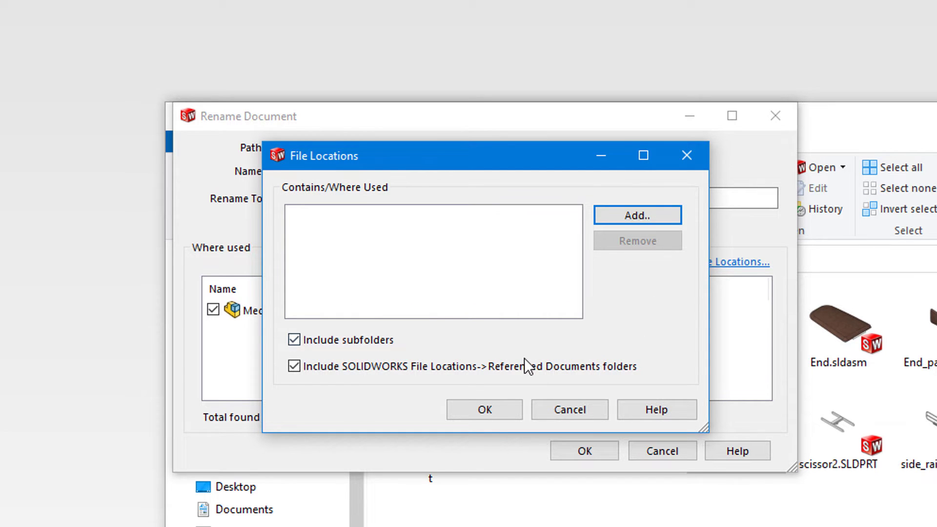
pyautogui.click(511, 416)
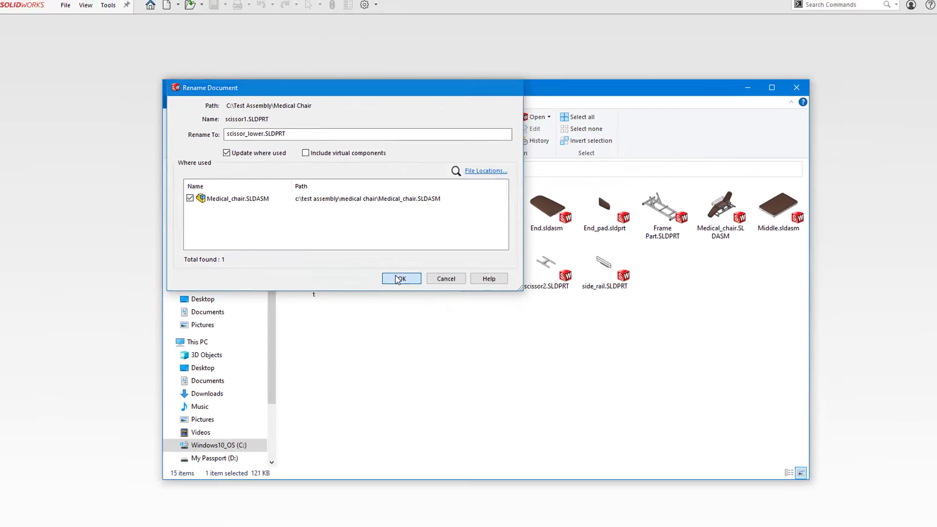
pyautogui.click(574, 446)
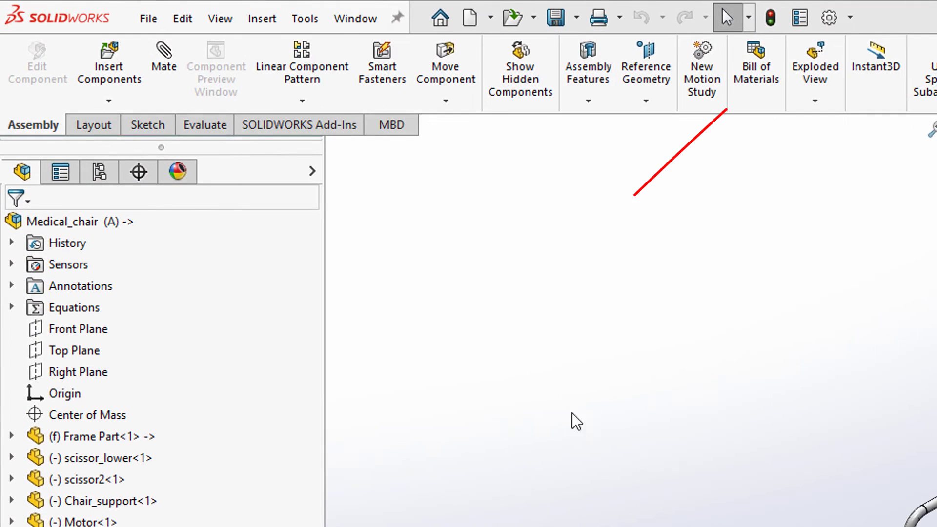
# Enable the FeatureManager system option that allows component files to be renamed from the FeatureManager tree
pyautogui.click(829, 19)
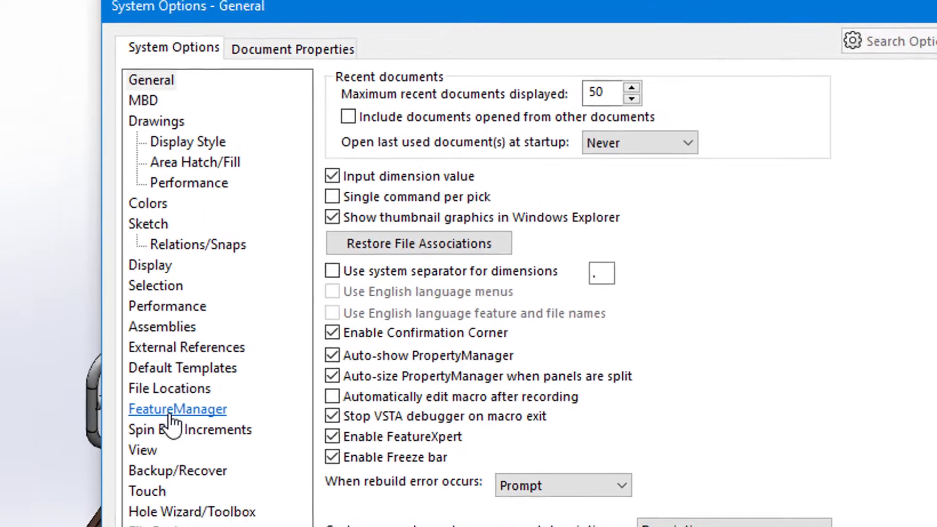
pyautogui.click(314, 279)
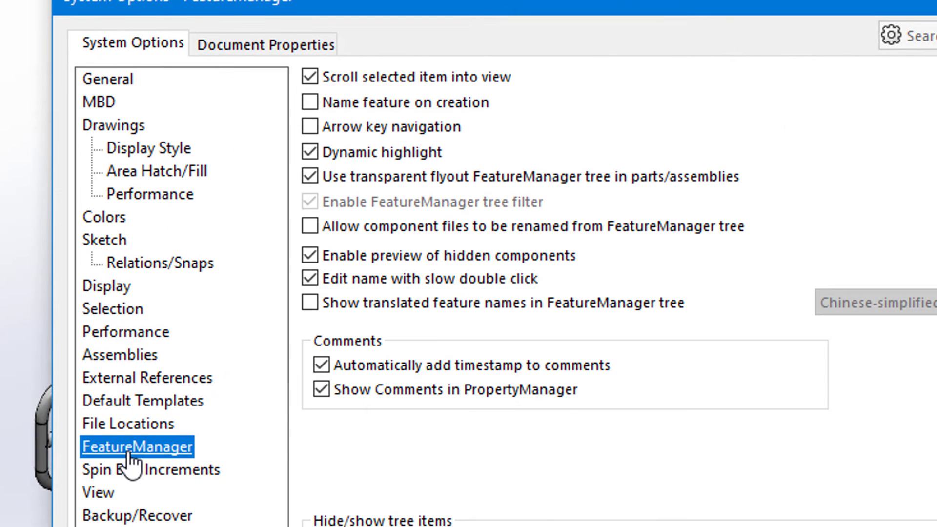
pyautogui.click(316, 222)
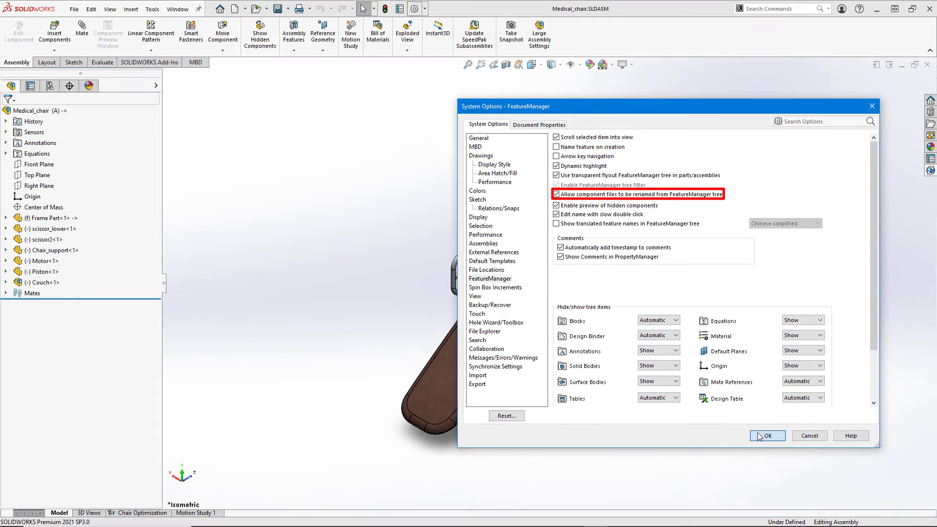
pyautogui.click(759, 437)
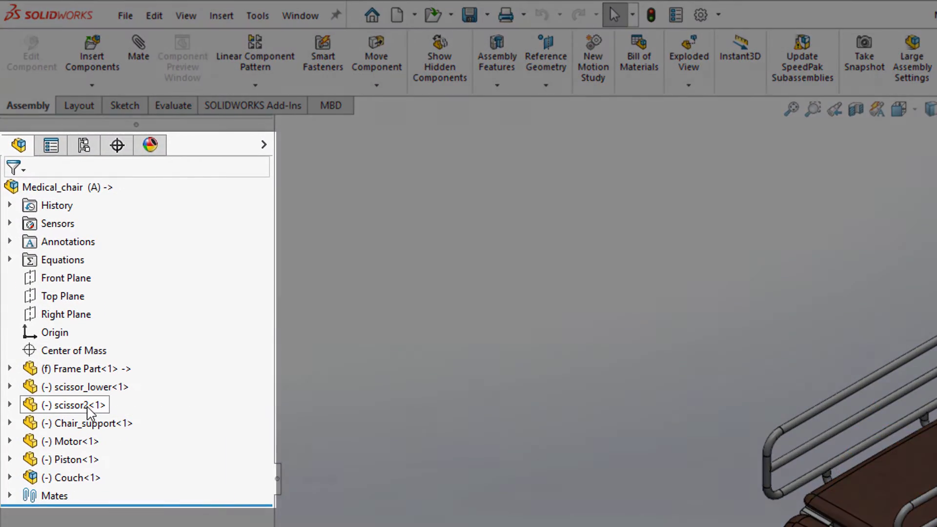
# Rename the scissor2 component to scissor_upper in the Medical_chair assembly tree
pyautogui.click(89, 412)
pyautogui.click(88, 410)
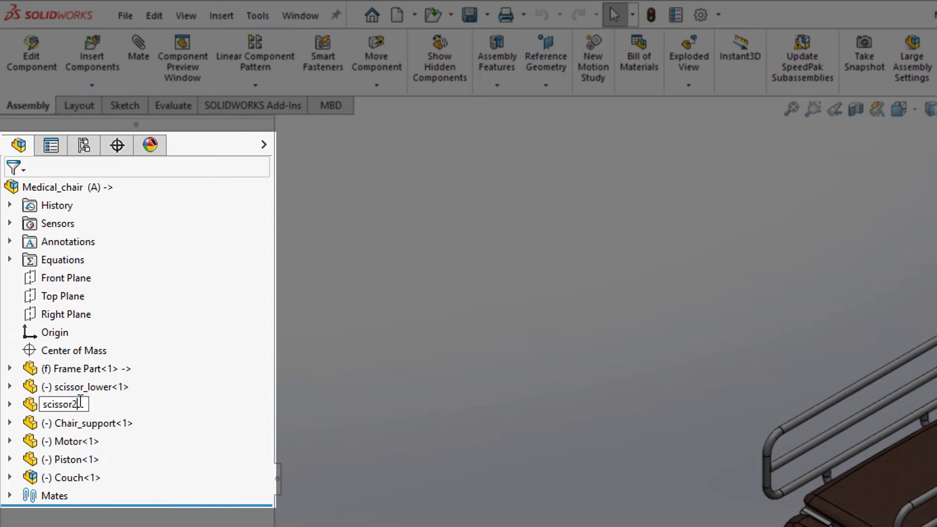
pyautogui.press('BackSpace')
pyautogui.write('_upper')
pyautogui.press('Return')
pyautogui.click(206, 94)
# Rename the Frame Part component to Frame Base in the assembly tree
pyautogui.click(92, 370)
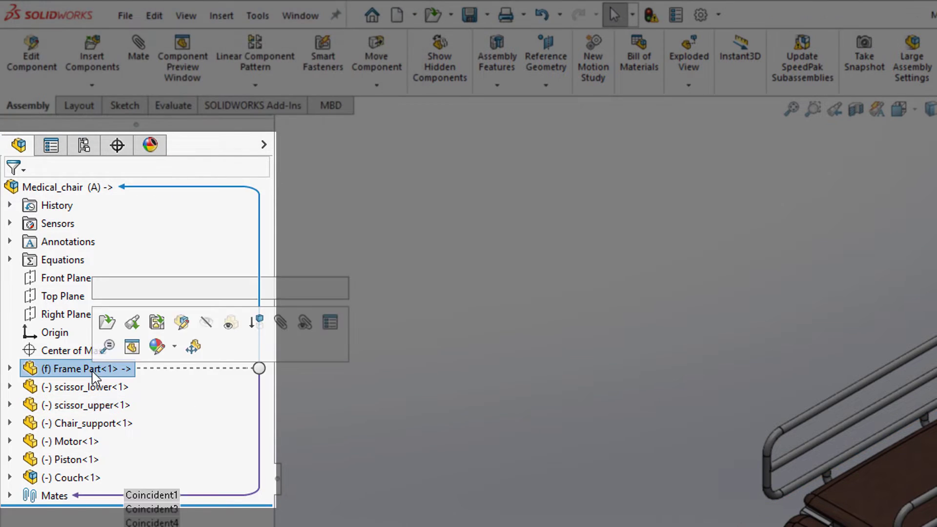
pyautogui.click(93, 369)
pyautogui.press('BackSpace')
pyautogui.write('Frame Part')
pyautogui.press('Return')
pyautogui.click(137, 92)
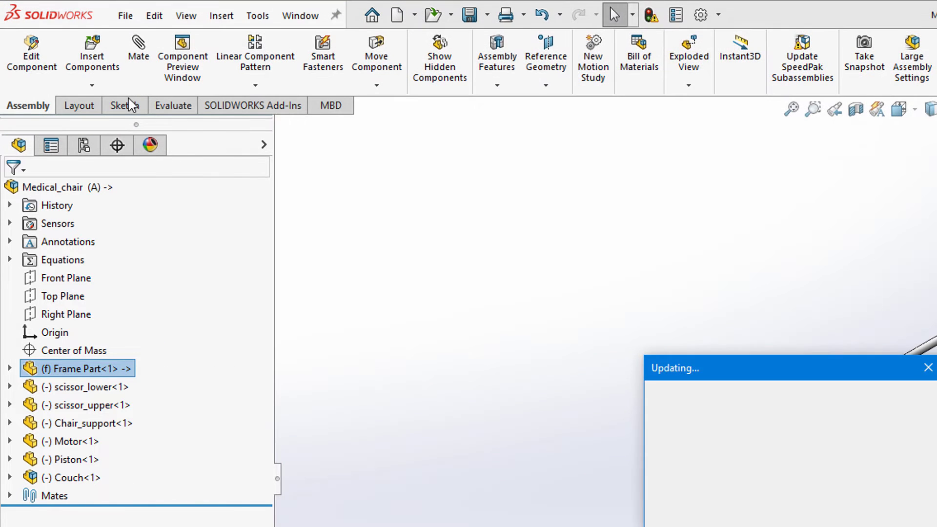
# Save the assembly with all modified documents, updating where used references in C:\Test Assembly\Medical Chair
pyautogui.click(472, 16)
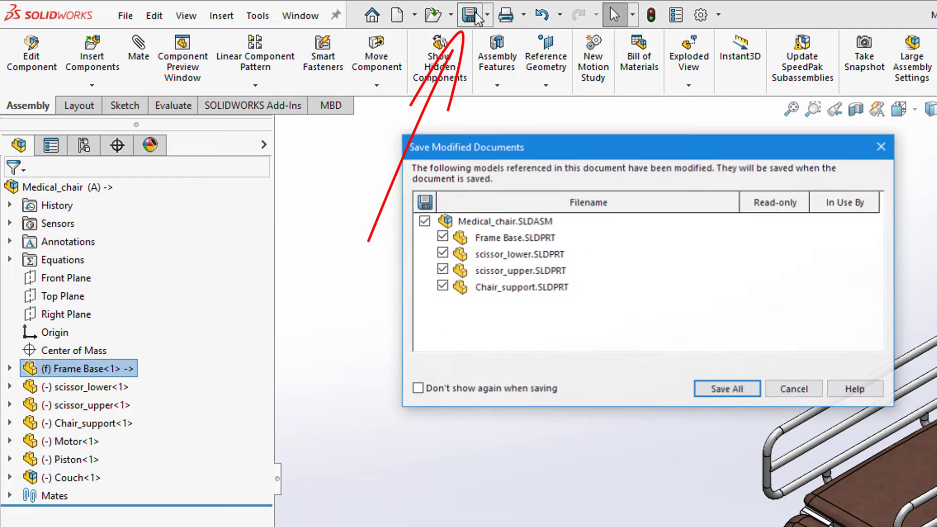
pyautogui.click(741, 401)
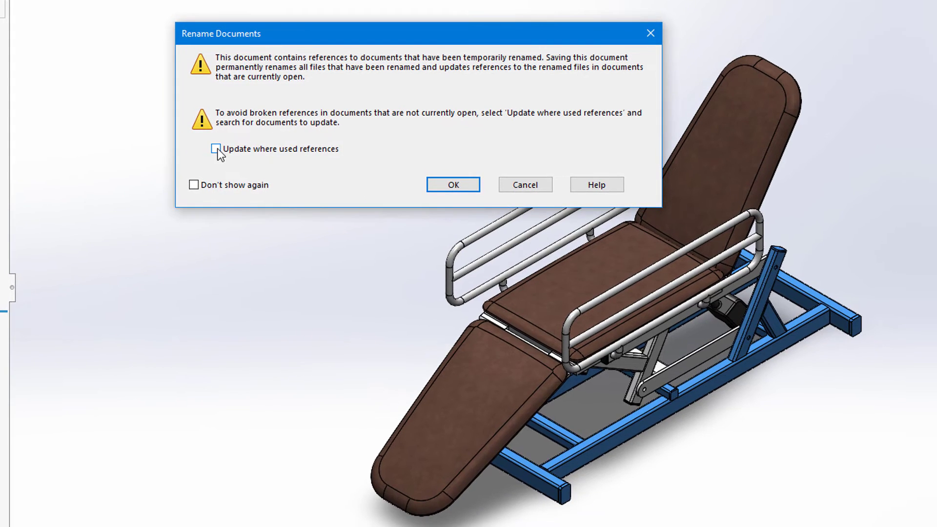
pyautogui.click(216, 149)
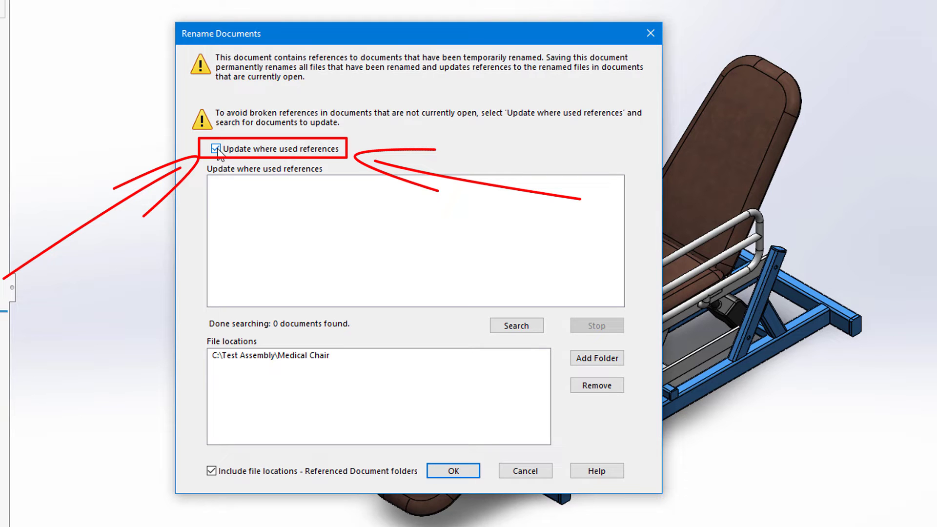
pyautogui.click(614, 359)
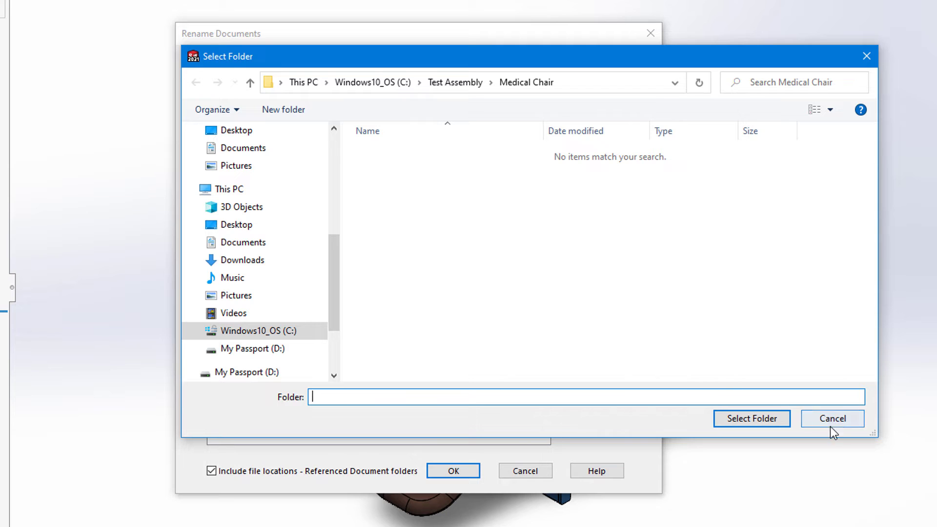
pyautogui.click(834, 419)
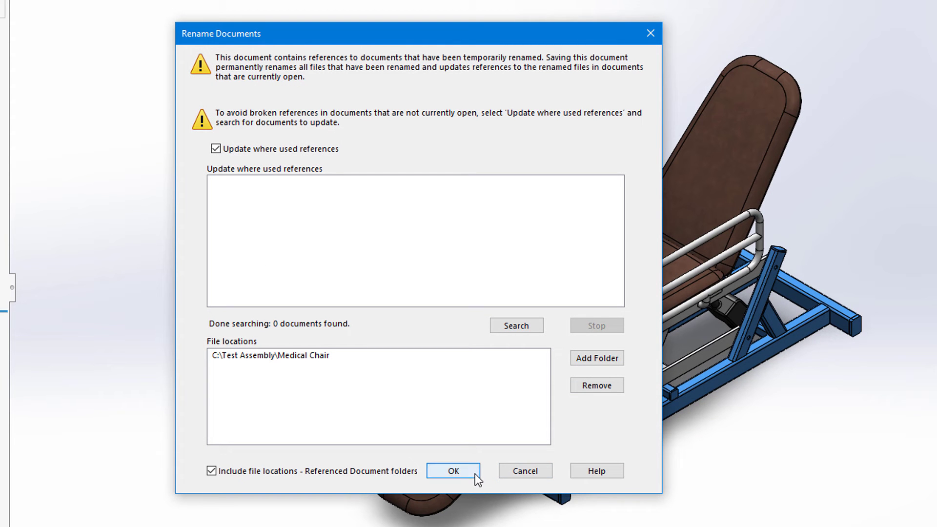
pyautogui.click(474, 472)
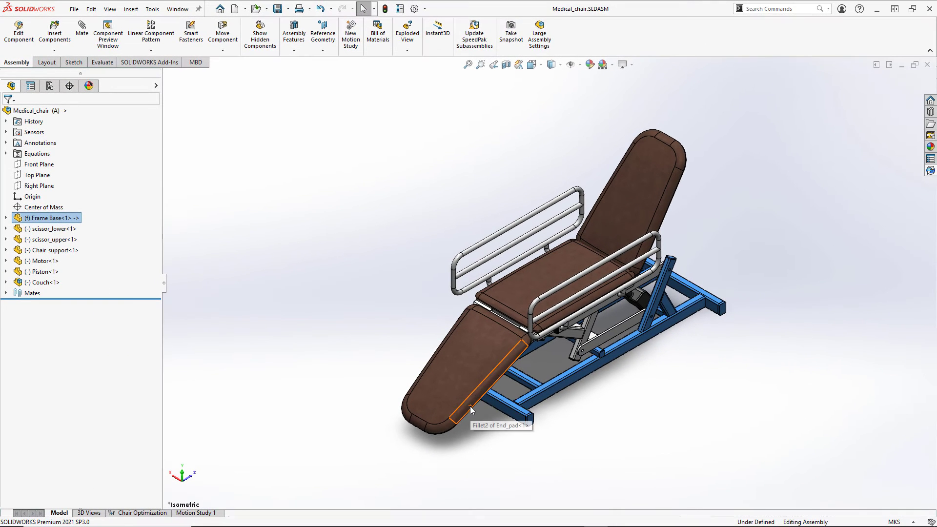
# Start a Save As of the Medical_chair assembly and include all referenced components
pyautogui.click(232, 124)
pyautogui.click(288, 9)
pyautogui.click(292, 34)
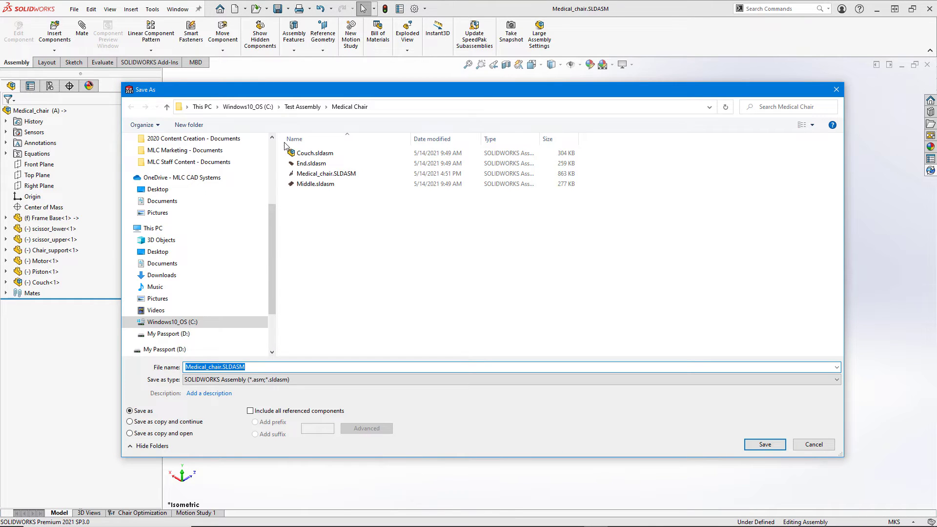
pyautogui.click(250, 411)
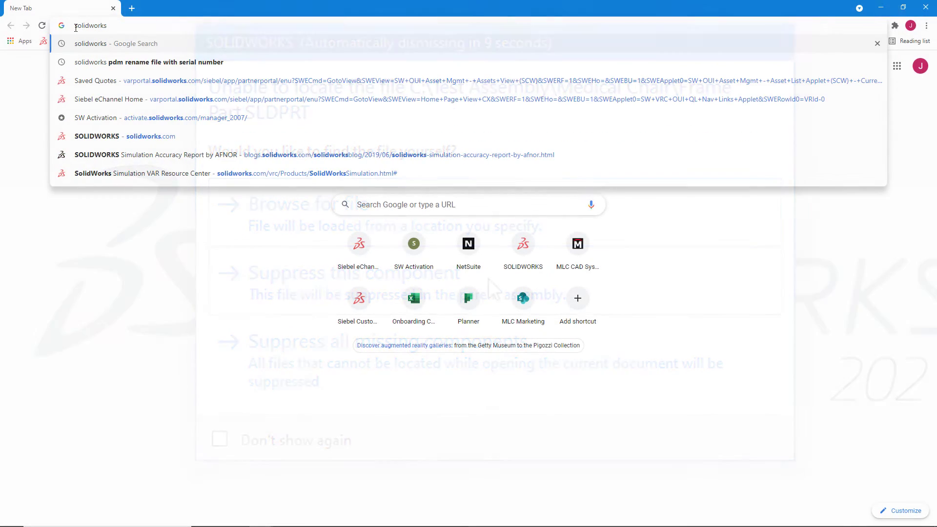
# In the web browser, search for the SOLIDWORKS search routine for referenced documents and open its SOLIDWORKS Help page
pyautogui.write('search routin for referenced documents')
pyautogui.press('Return')
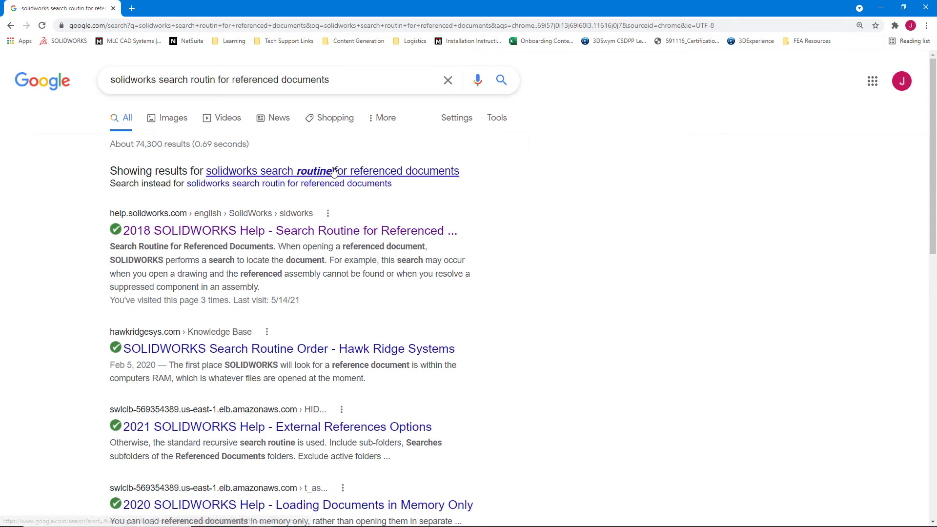
pyautogui.click(334, 171)
pyautogui.click(270, 186)
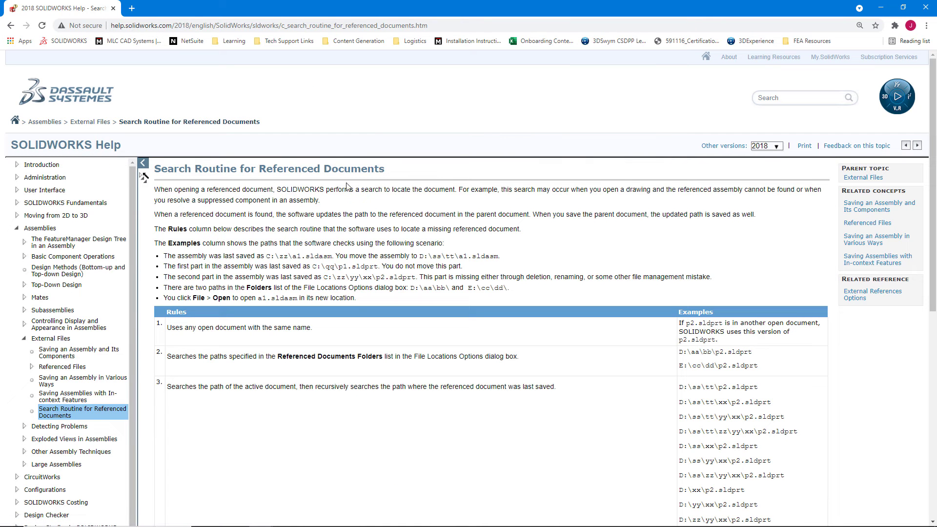
# Switch the Search Routine for Referenced Documents help page to the 2021 version and read through its rules
pyautogui.click(767, 145)
pyautogui.click(765, 262)
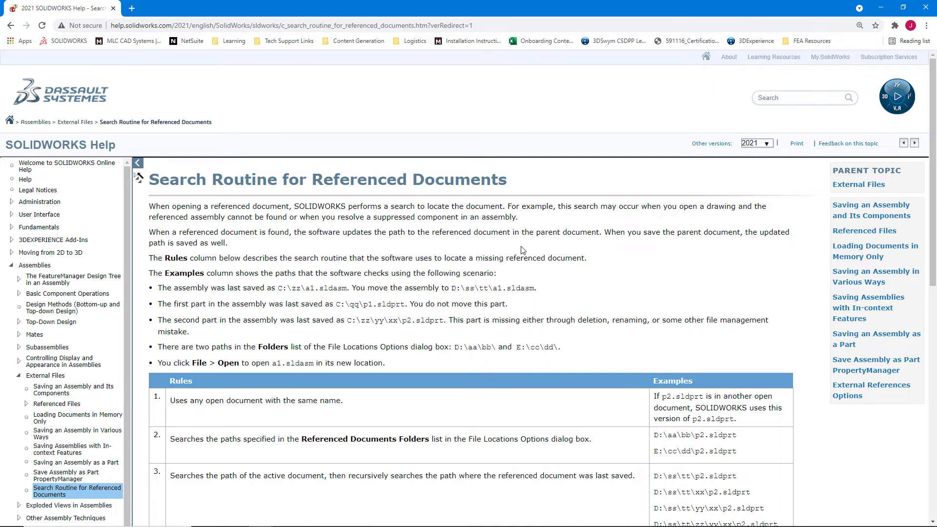
pyautogui.scroll(-3, 522, 250)
pyautogui.scroll(-5, 522, 250)
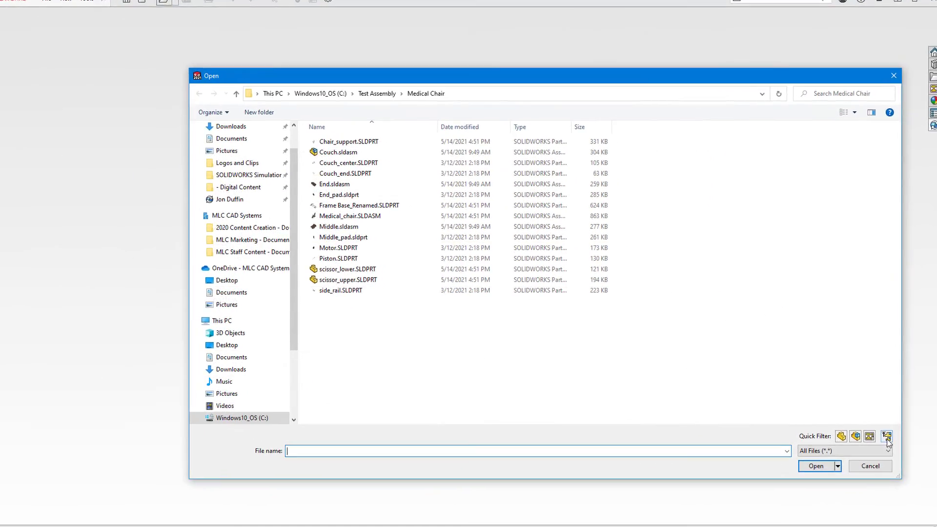
# In SOLIDWORKS, filter for top-level assemblies, select Medical_chair.SLDASM and repoint its Frame Base.SLDPRT reference to Frame Base_Renamed.SLDPRT
pyautogui.click(888, 480)
pyautogui.click(273, 103)
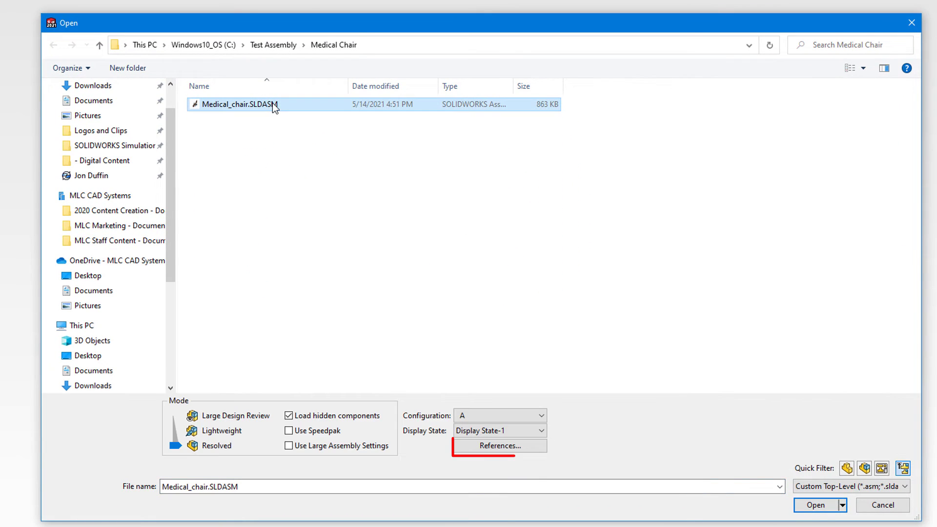
pyautogui.click(481, 445)
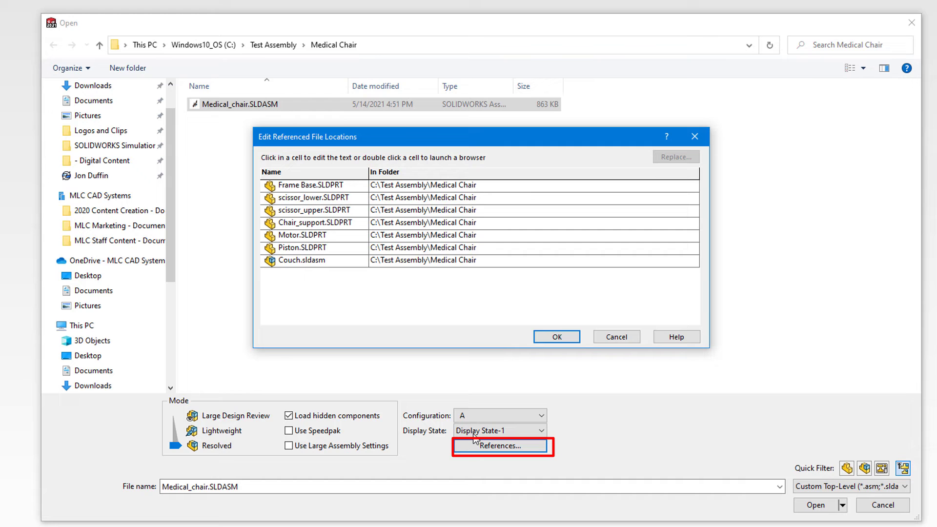
pyautogui.click(312, 185)
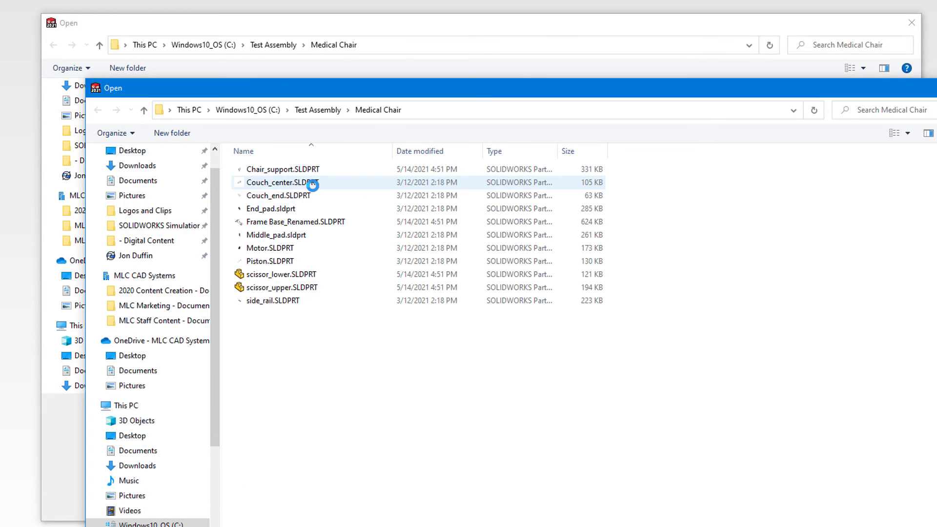
pyautogui.doubleClick(317, 224)
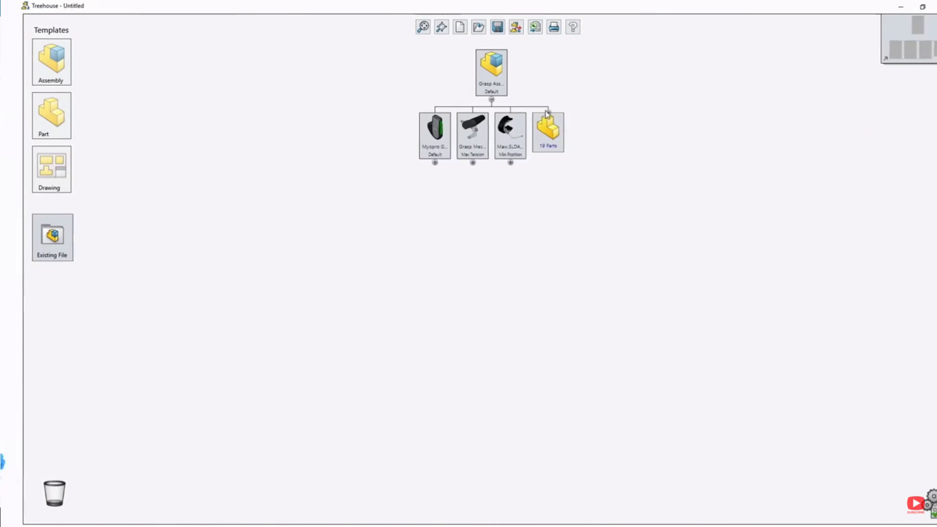
# In Treehouse, expand the Grasp assembly's loose parts and its Myopro, motor, elbow and maxon subassemblies to examine the structure
pyautogui.click(547, 161)
pyautogui.click(393, 163)
pyautogui.click(360, 226)
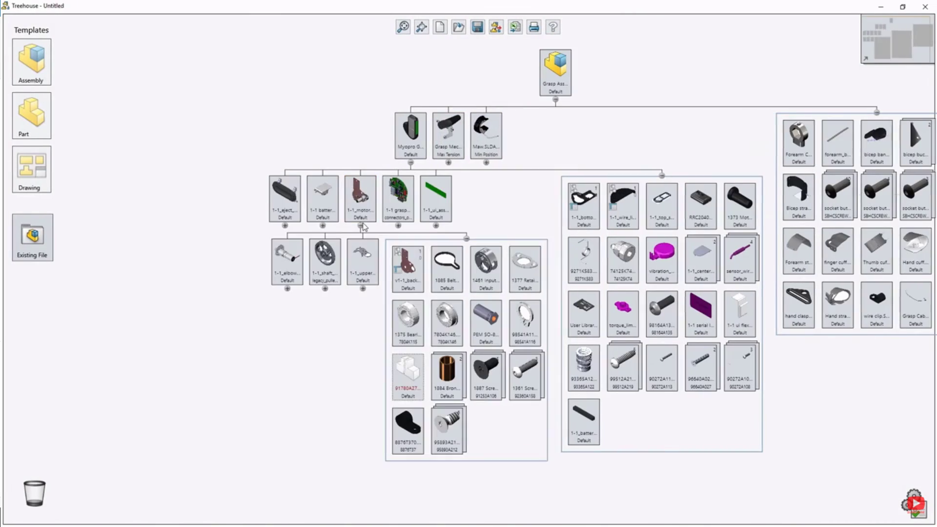
pyautogui.click(287, 288)
pyautogui.click(255, 351)
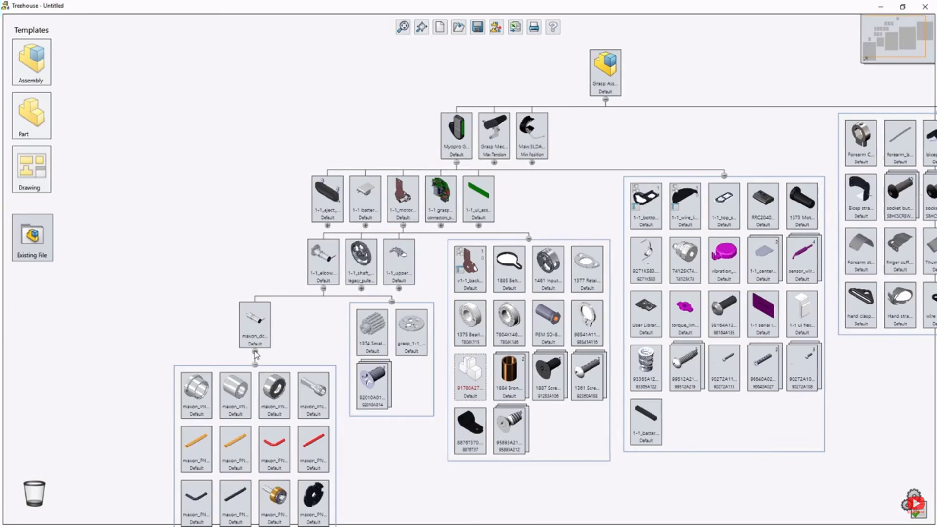